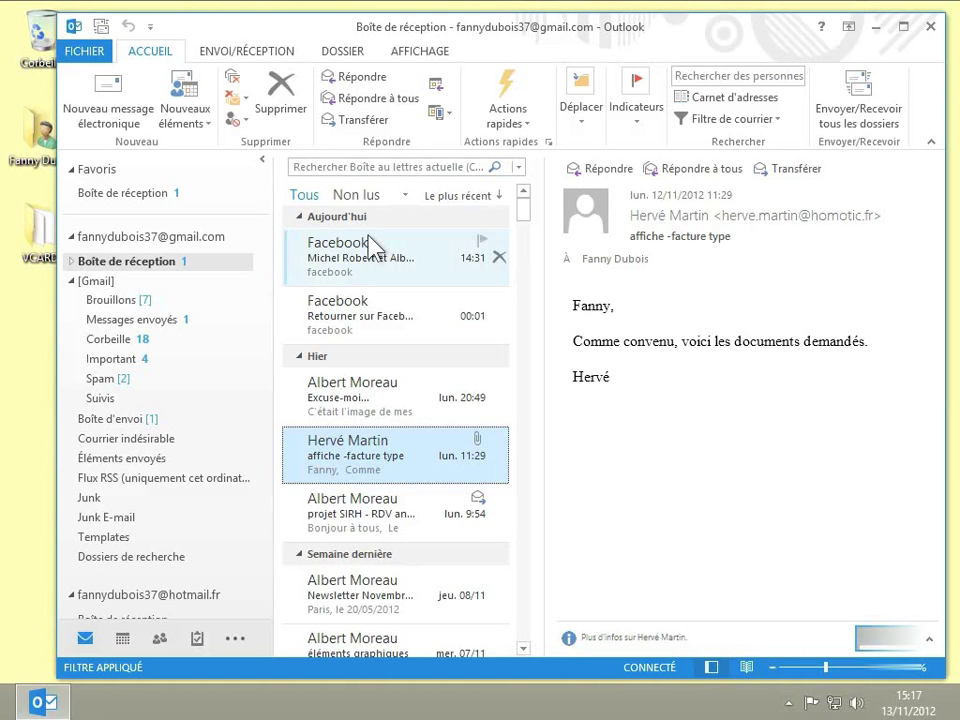
# - Delete the Facebook message received at 14:31 from the inbox and check for it in the Gmail Corbeille folder
pyautogui.click(349, 255)
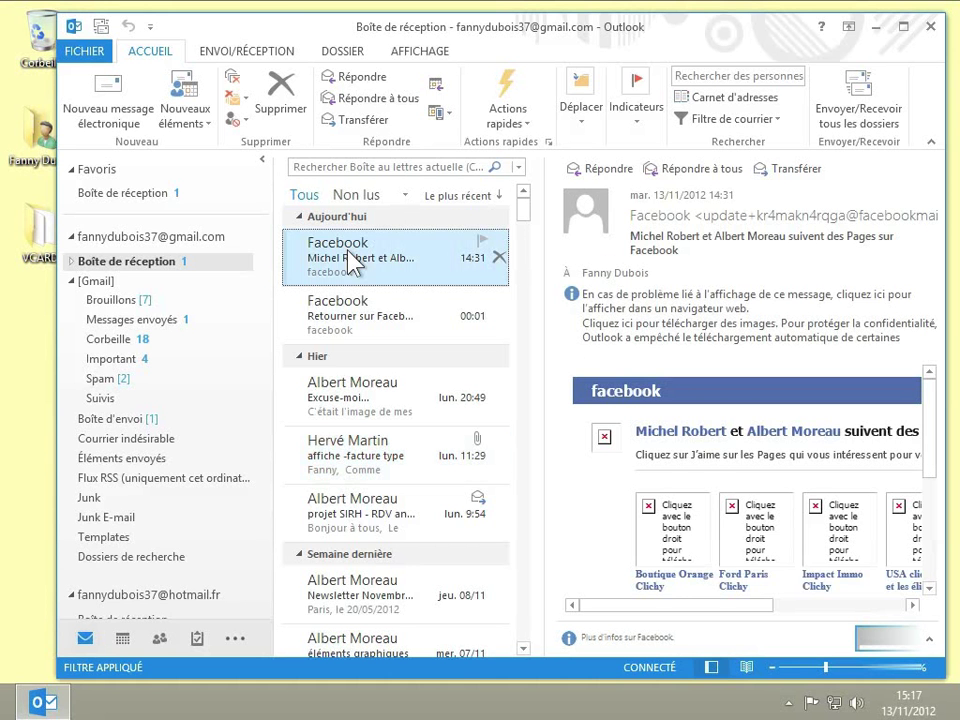
pyautogui.moveTo(355, 262); pyautogui.dragTo(28, 31)
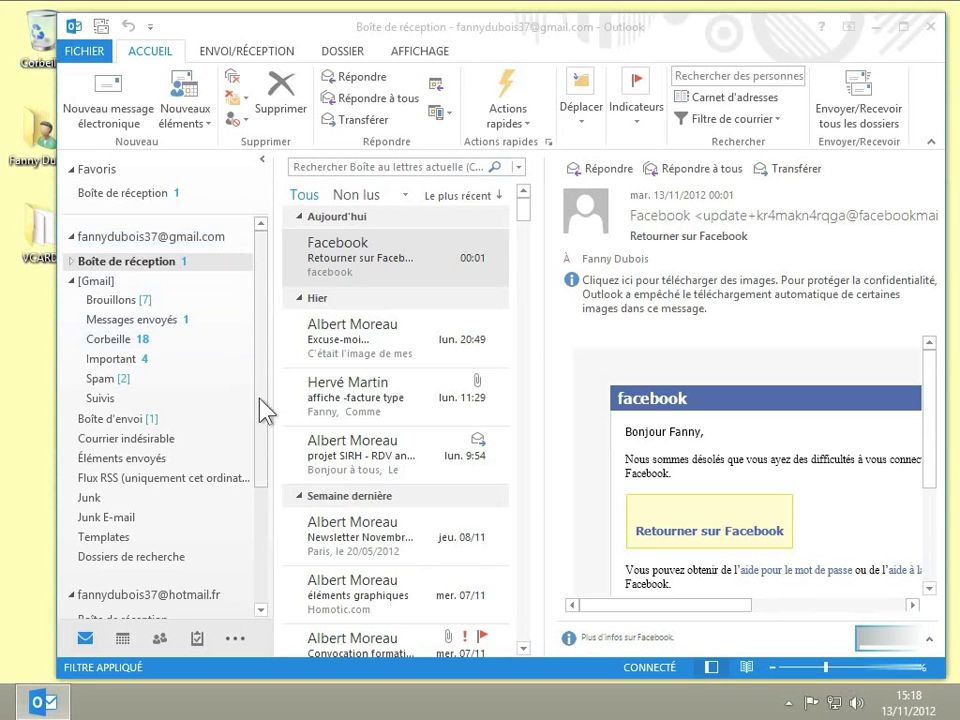
pyautogui.moveTo(260, 406); pyautogui.dragTo(256, 512)
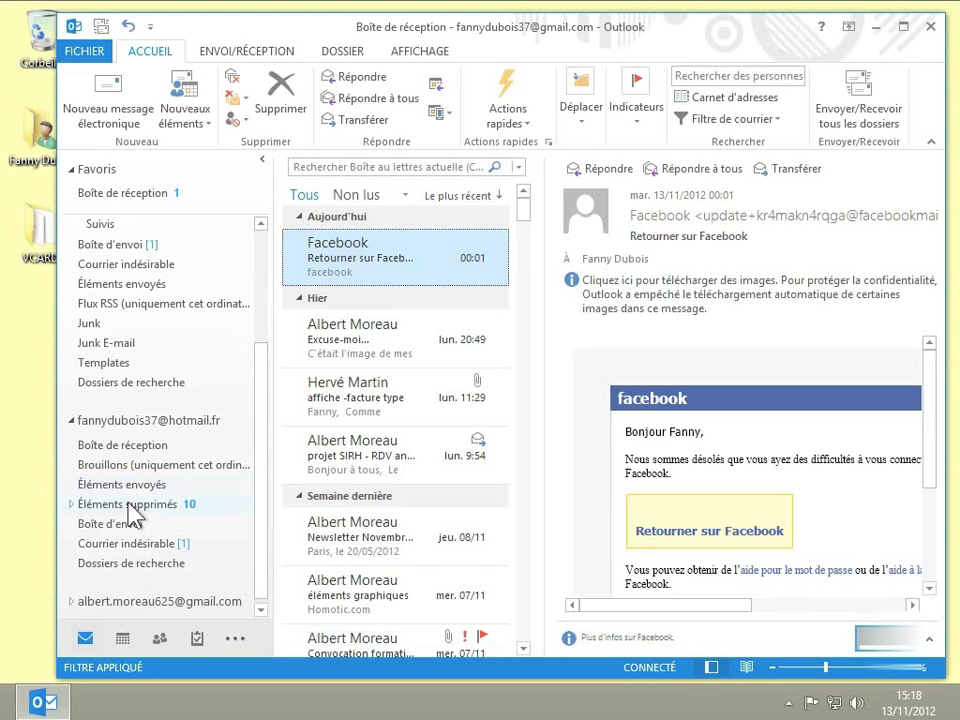
pyautogui.scroll(3, 130, 515)
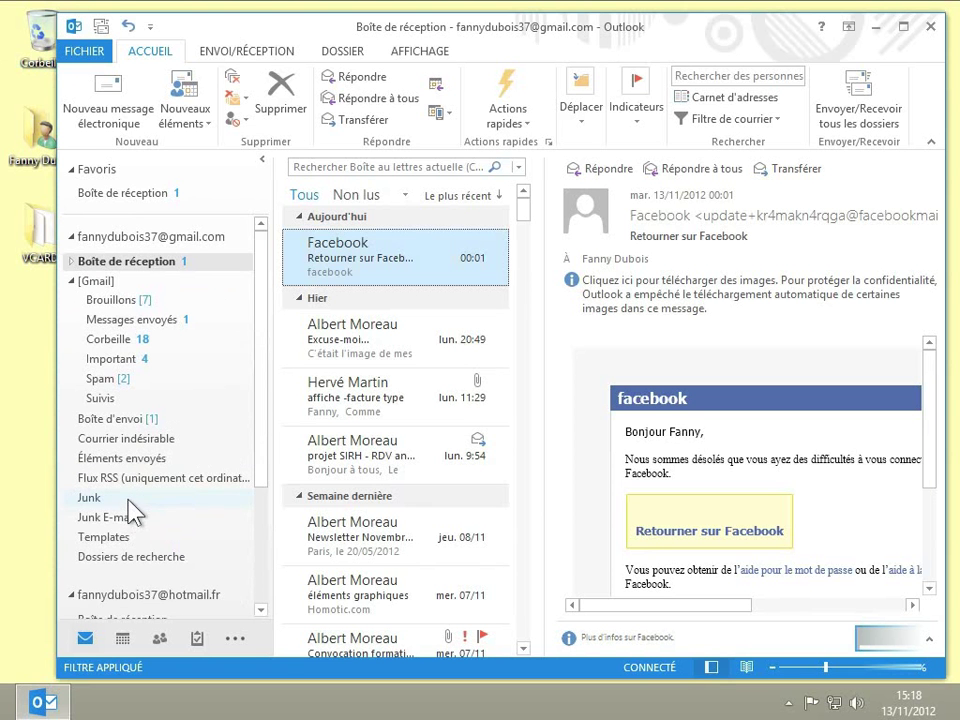
pyautogui.click(117, 339)
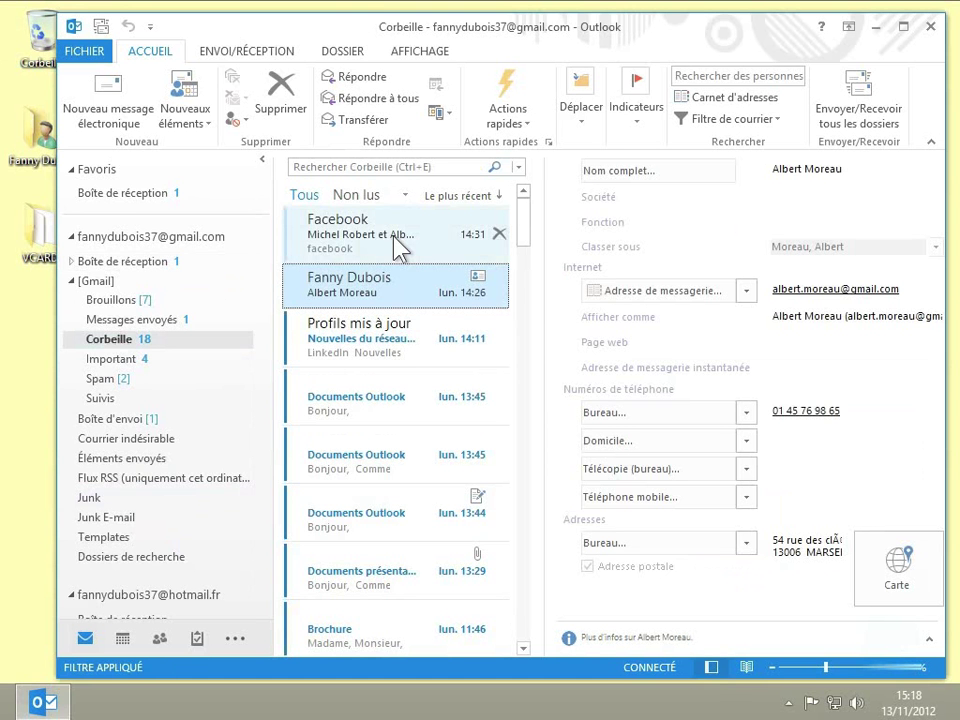
# - In the Gmail inbox, delete the 00:01 Facebook message, the "Excuse-moi..." message and the "affiche -facture type" message
pyautogui.click(135, 260)
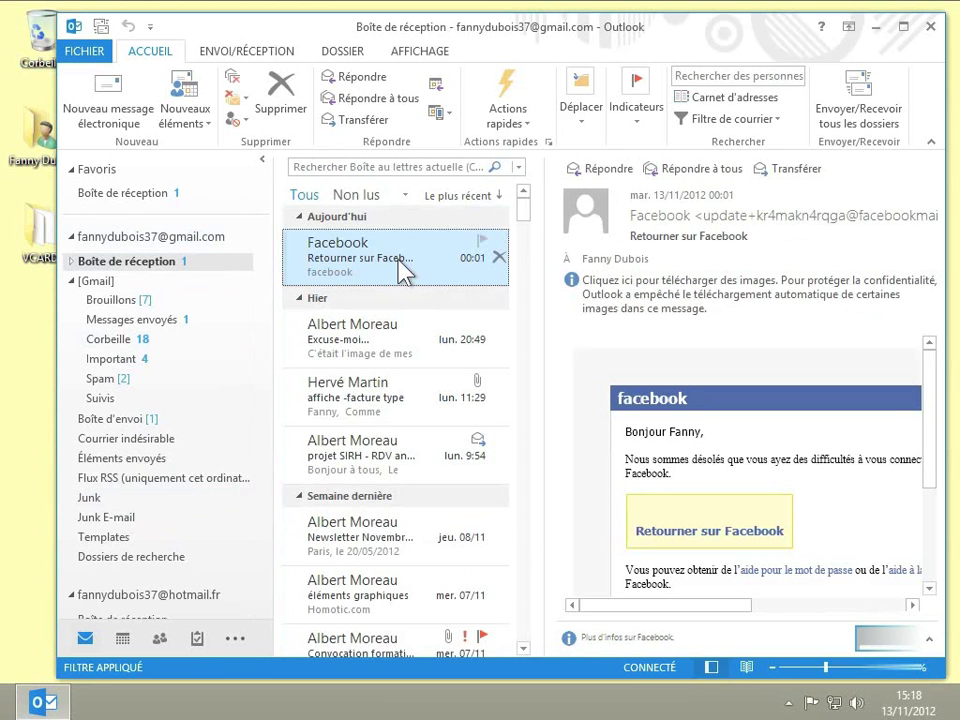
pyautogui.click(499, 258)
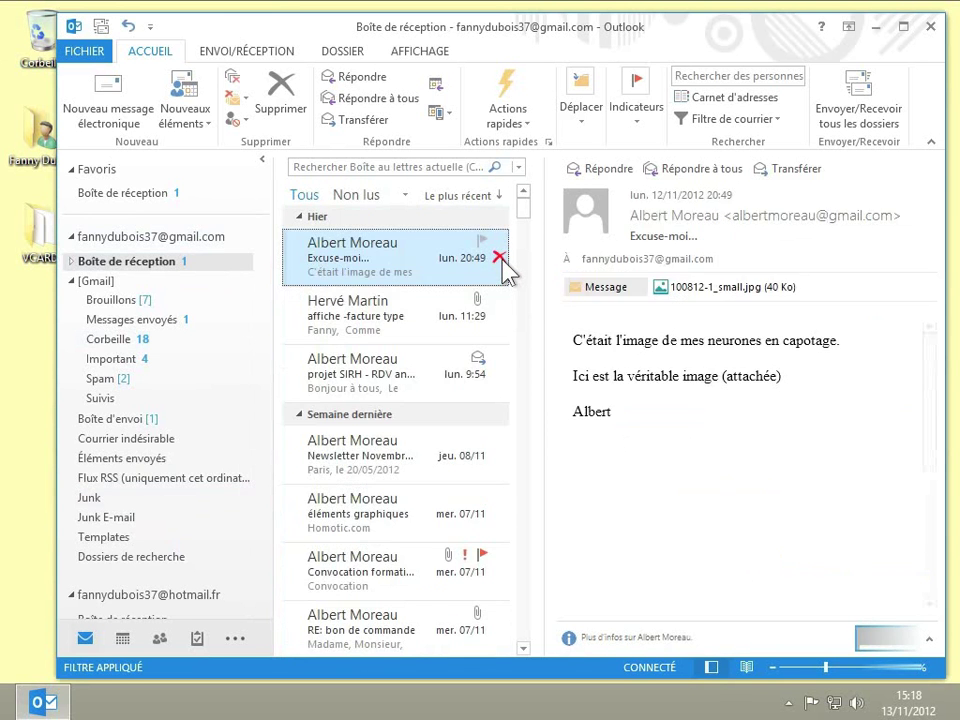
pyautogui.click(285, 108)
pyautogui.rightClick(342, 258)
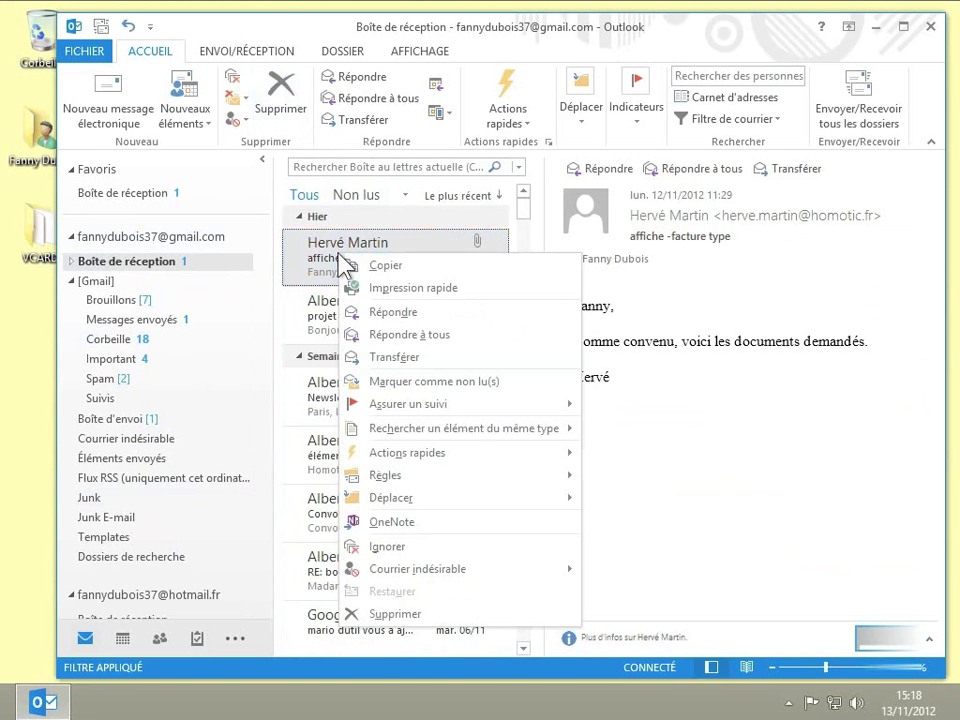
pyautogui.click(400, 615)
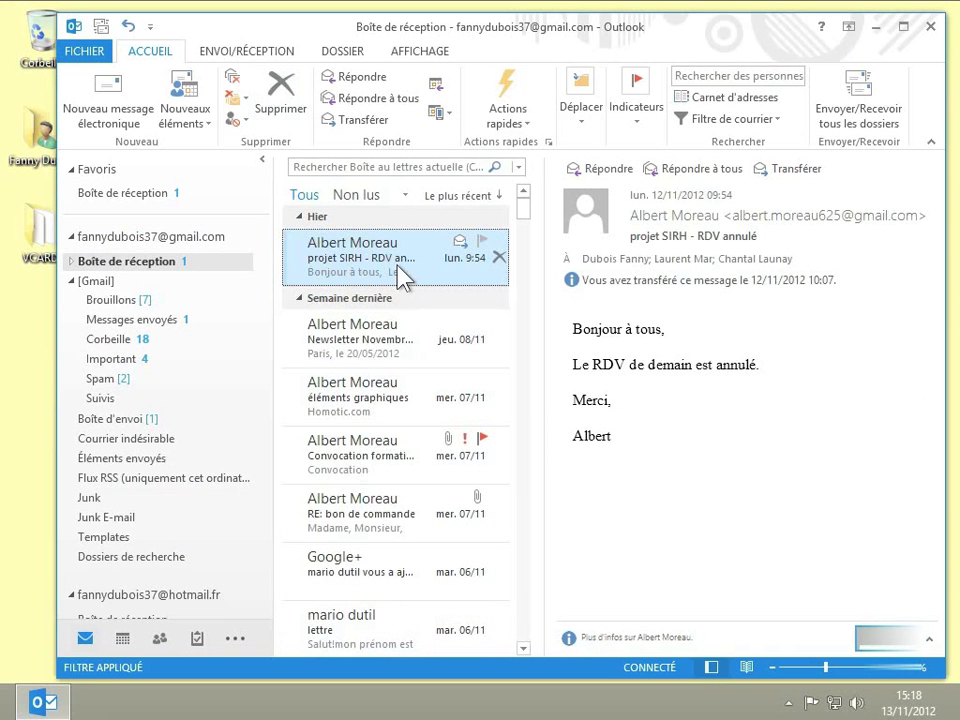
# - Move the four consecutive messages from "projet SIRH - RDV annulé" through the flagged "Convocation" message into the Corbeille folder
pyautogui.keyDown('shift'); pyautogui.click(390, 468); pyautogui.keyUp('shift')
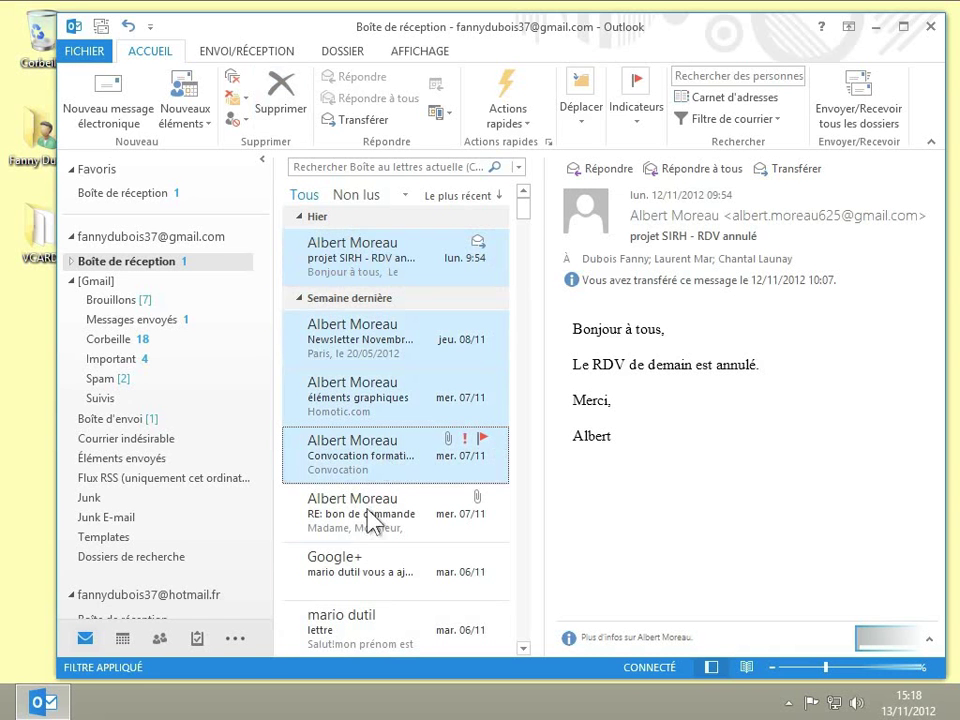
pyautogui.moveTo(361, 415); pyautogui.dragTo(127, 348)
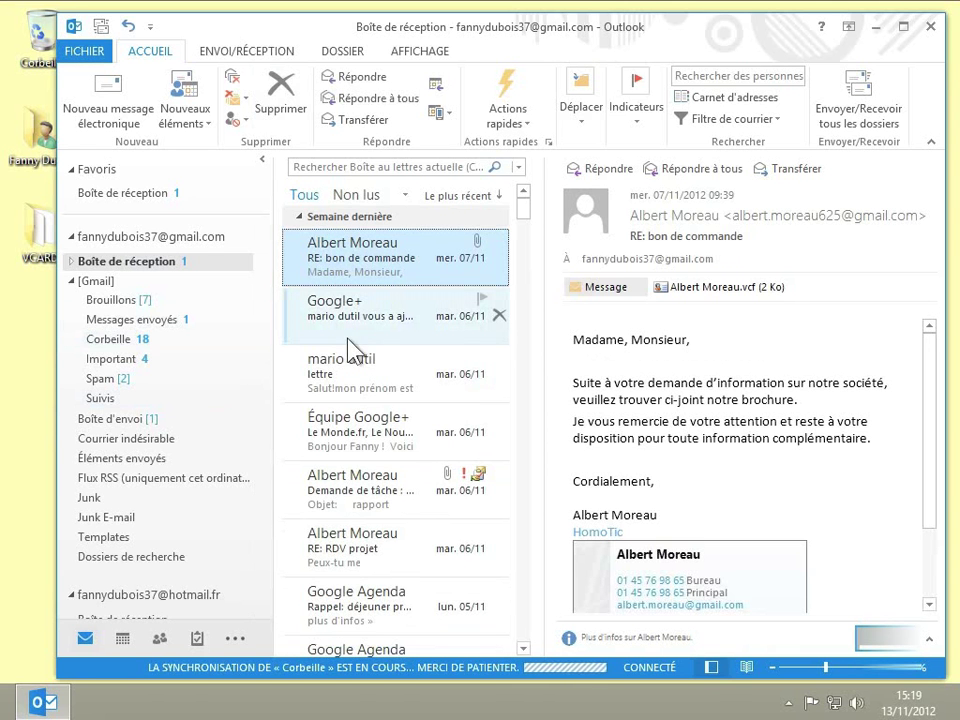
# - Permanently delete the 14:31 Facebook message from the Gmail Corbeille folder
pyautogui.click(120, 339)
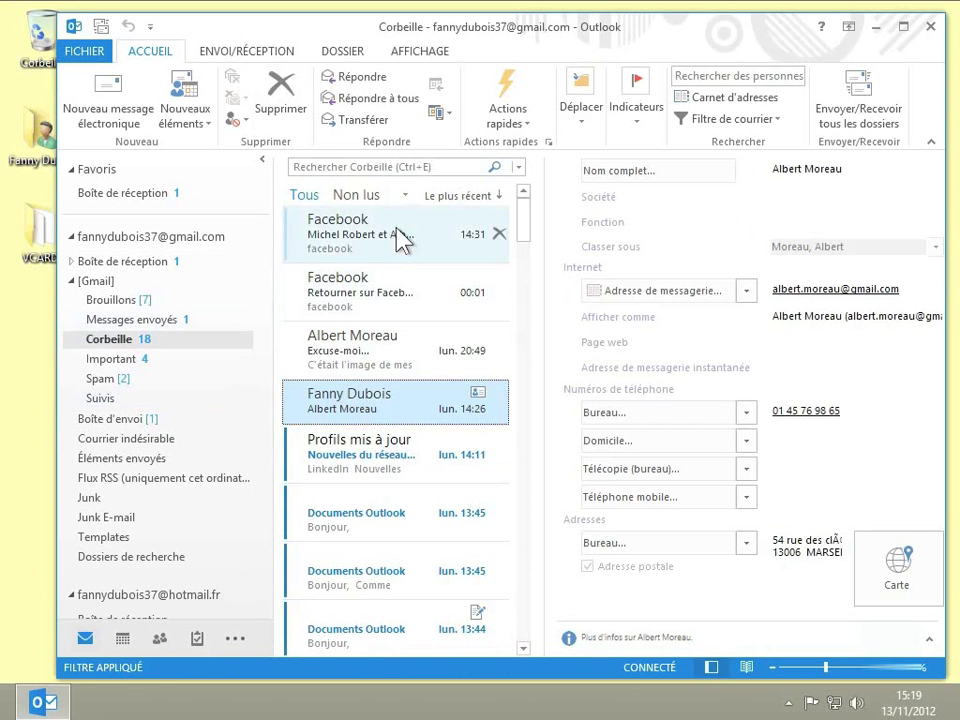
pyautogui.click(499, 235)
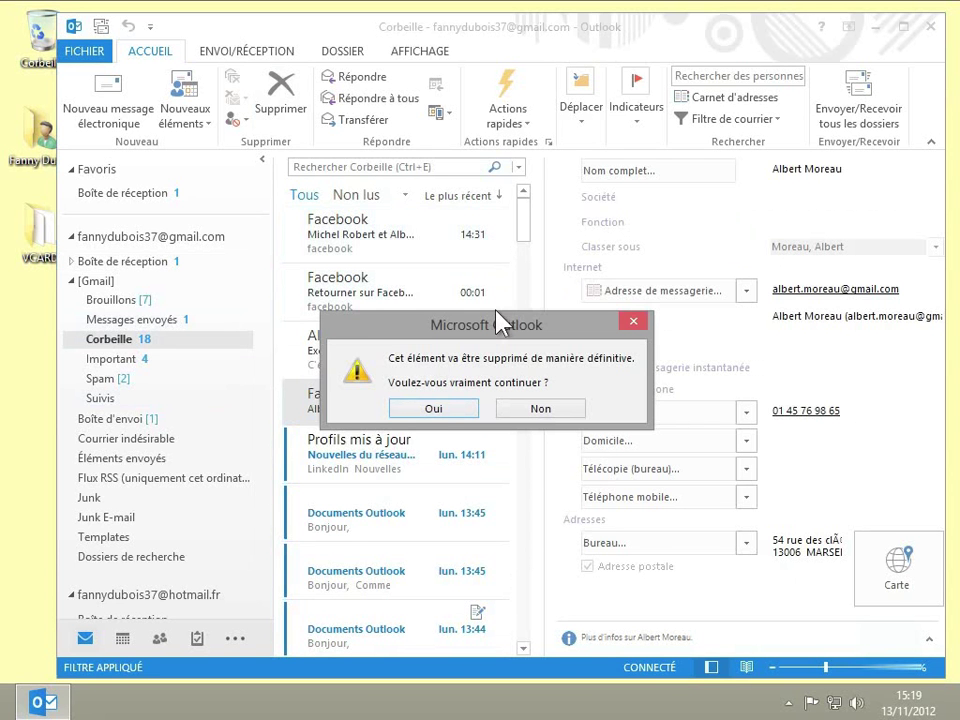
pyautogui.click(455, 410)
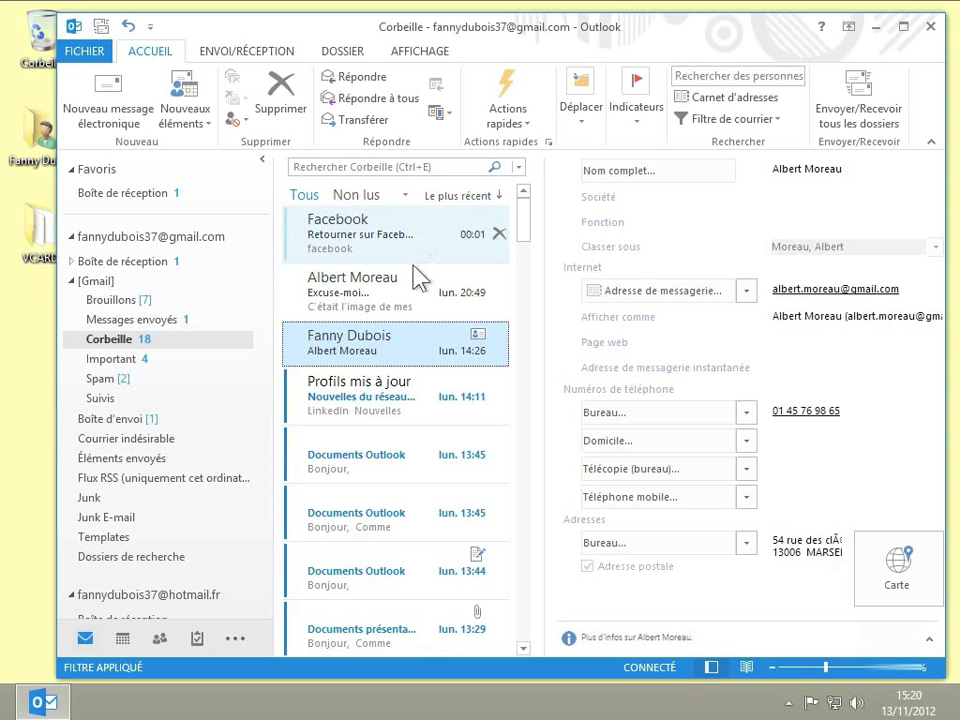
# - Restore the "Excuse-moi..." message from Corbeille by moving it to the Boîte de réception, and check the inbox
pyautogui.rightClick(340, 290)
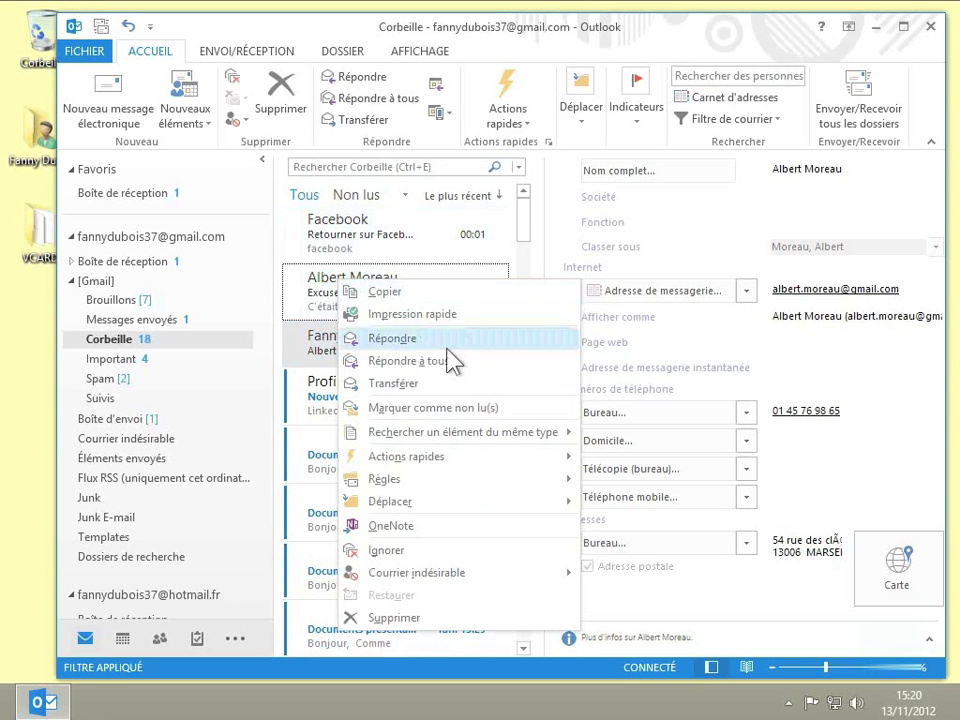
pyautogui.moveTo(416, 505)
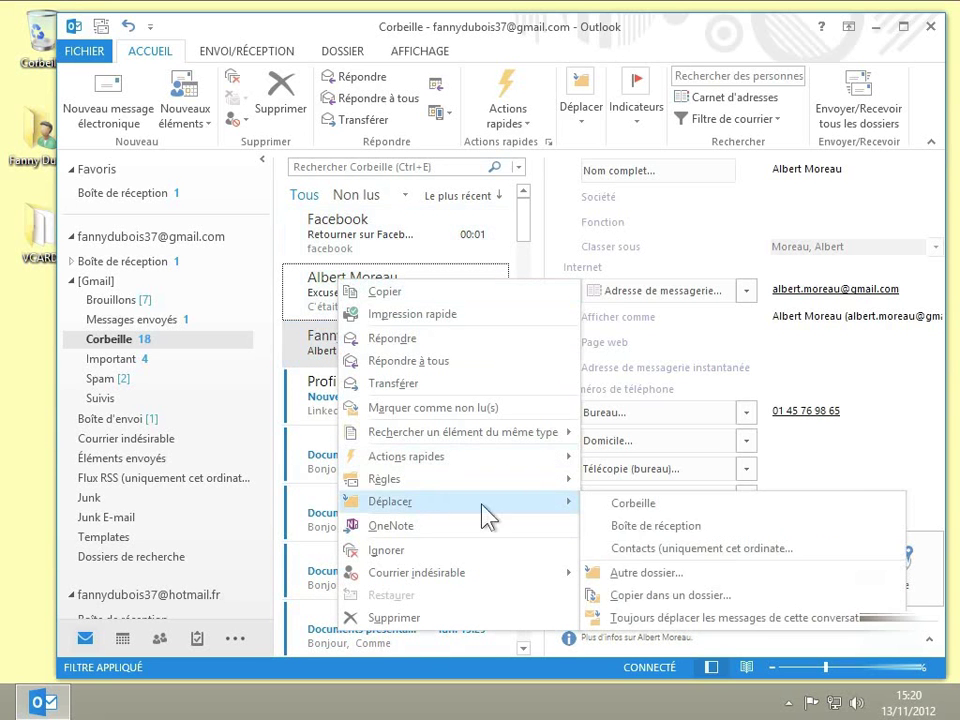
pyautogui.click(666, 528)
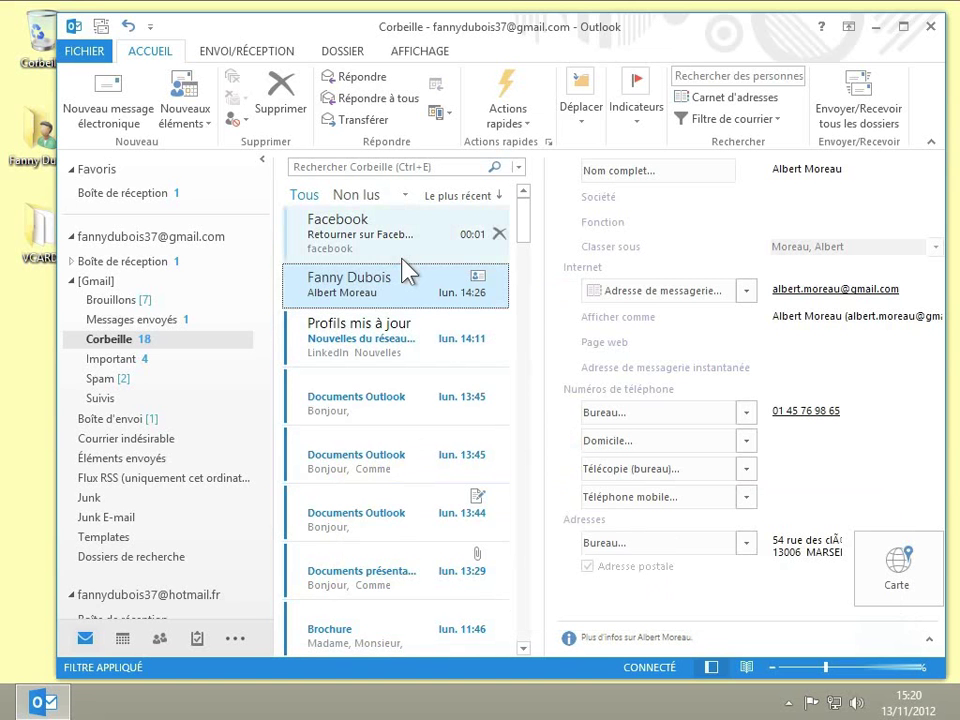
pyautogui.click(130, 263)
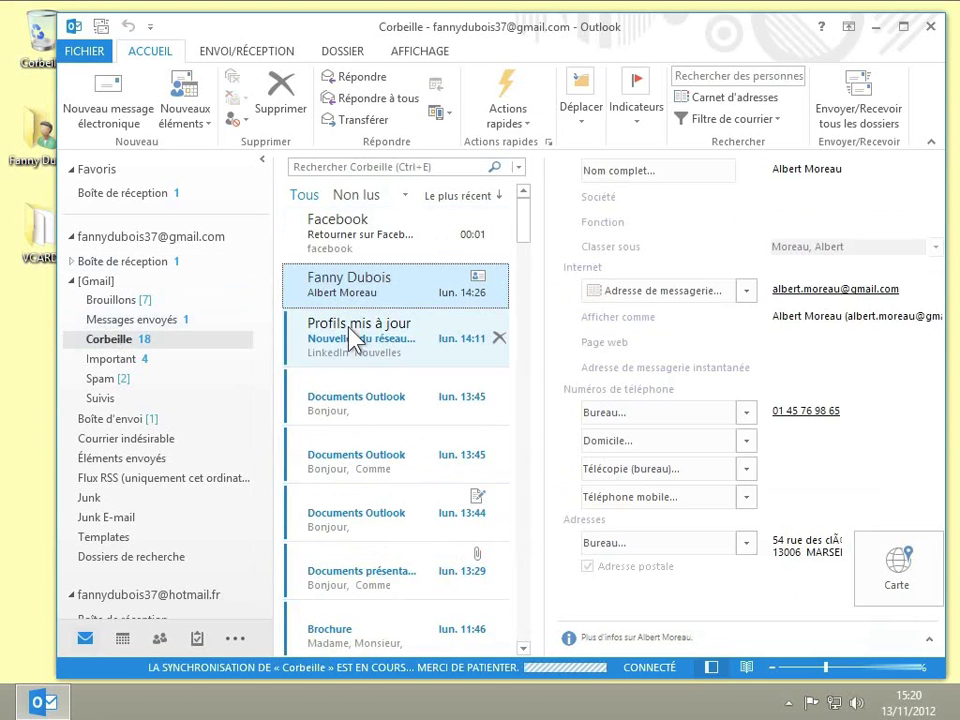
pyautogui.click(591, 125)
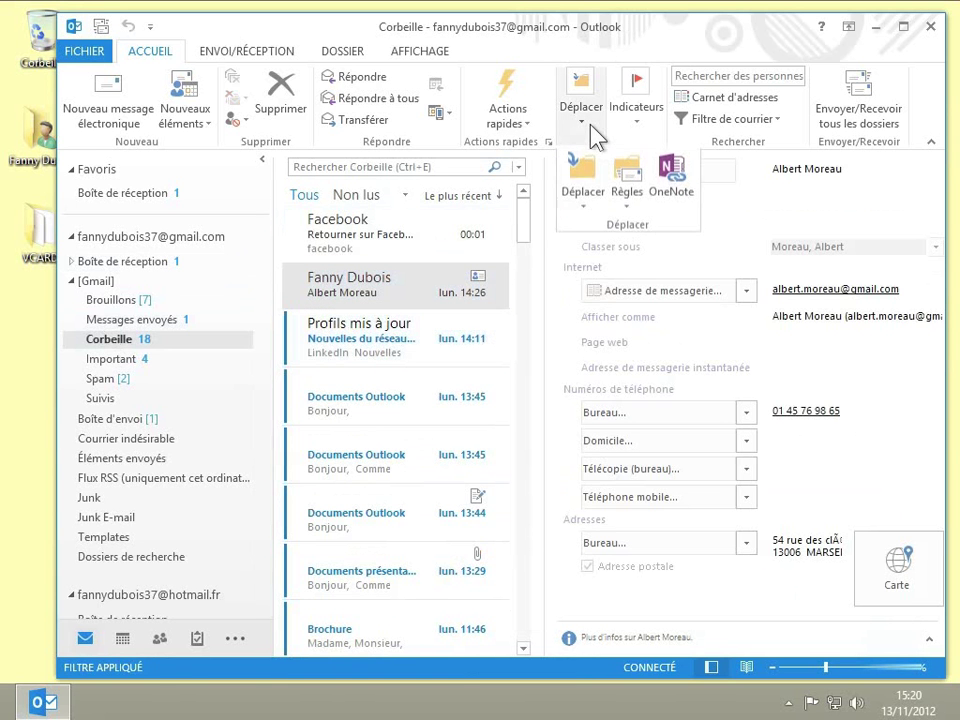
pyautogui.click(590, 207)
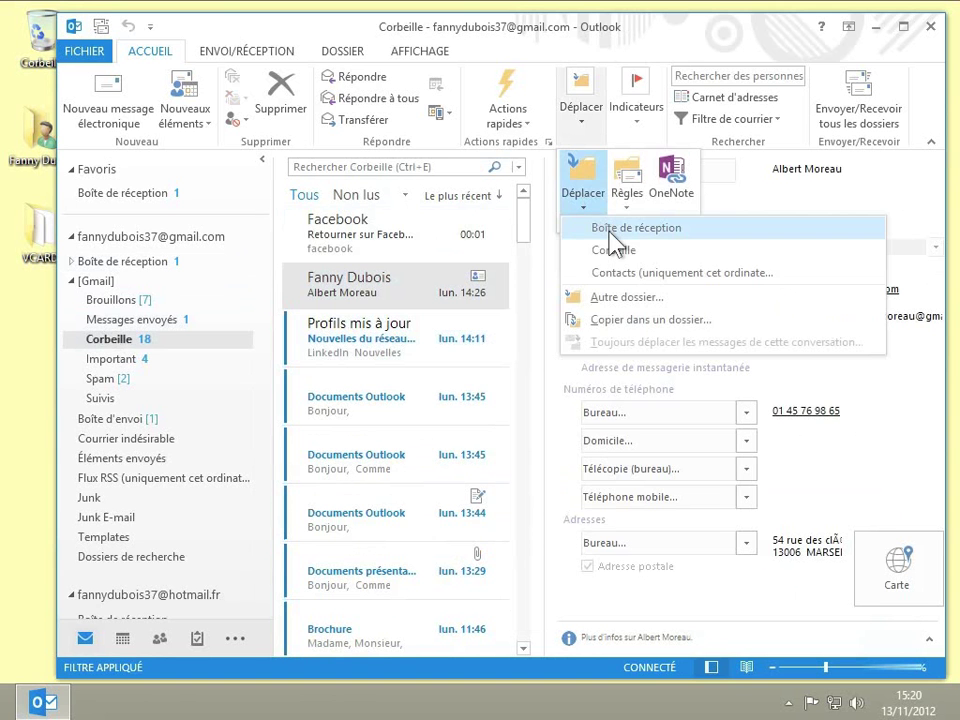
pyautogui.click(452, 253)
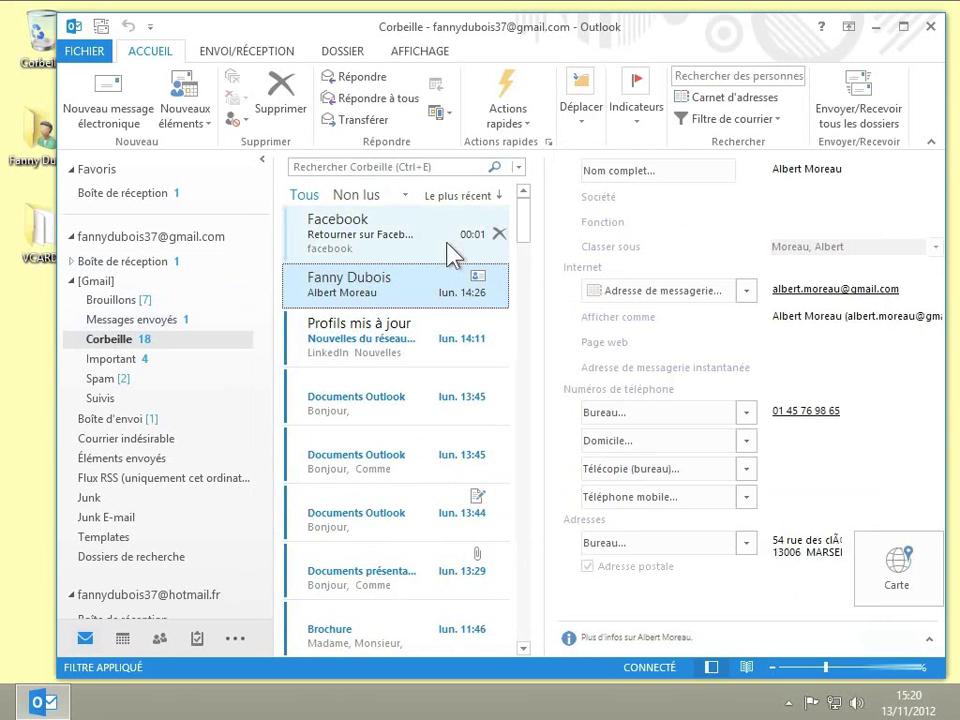
# - Empty the whole Corbeille folder, permanently deleting all of its items
pyautogui.hotkey('ctrl', 'a')
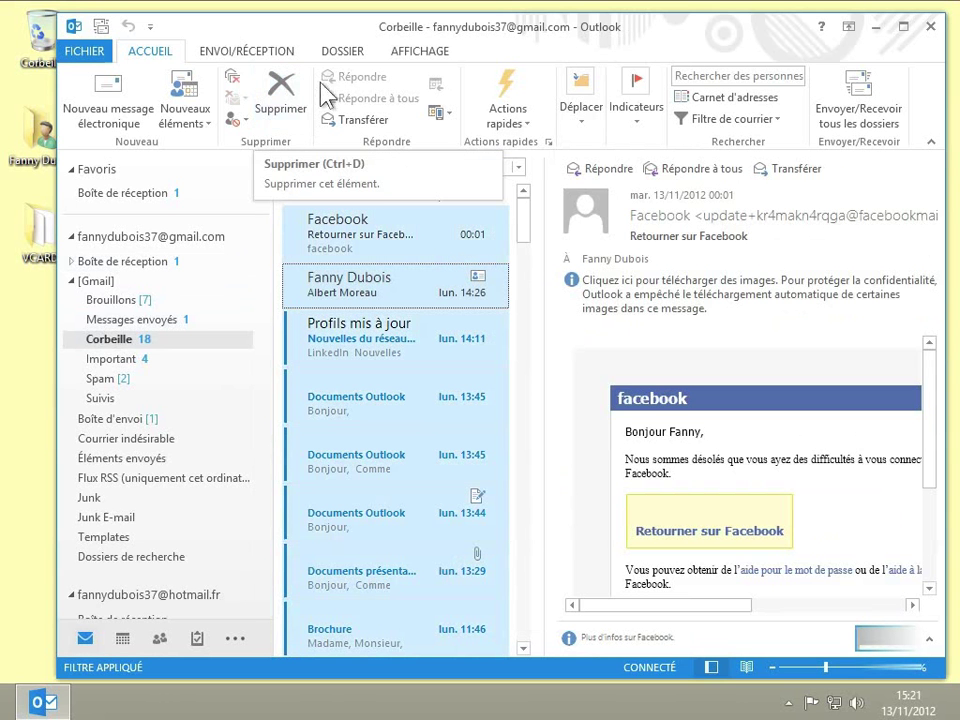
pyautogui.click(342, 54)
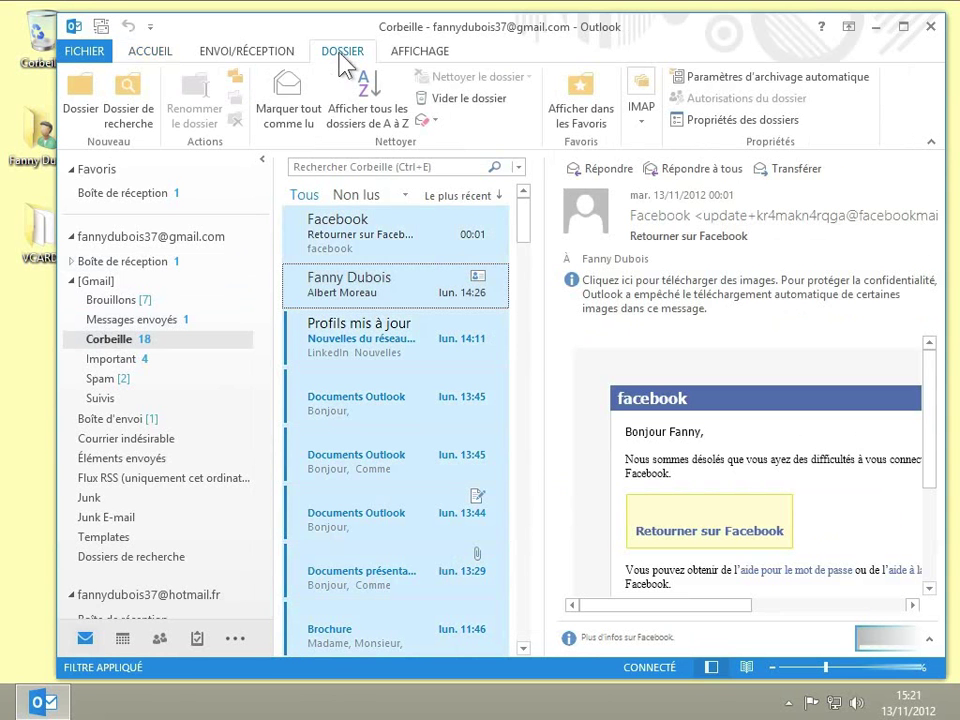
pyautogui.click(455, 100)
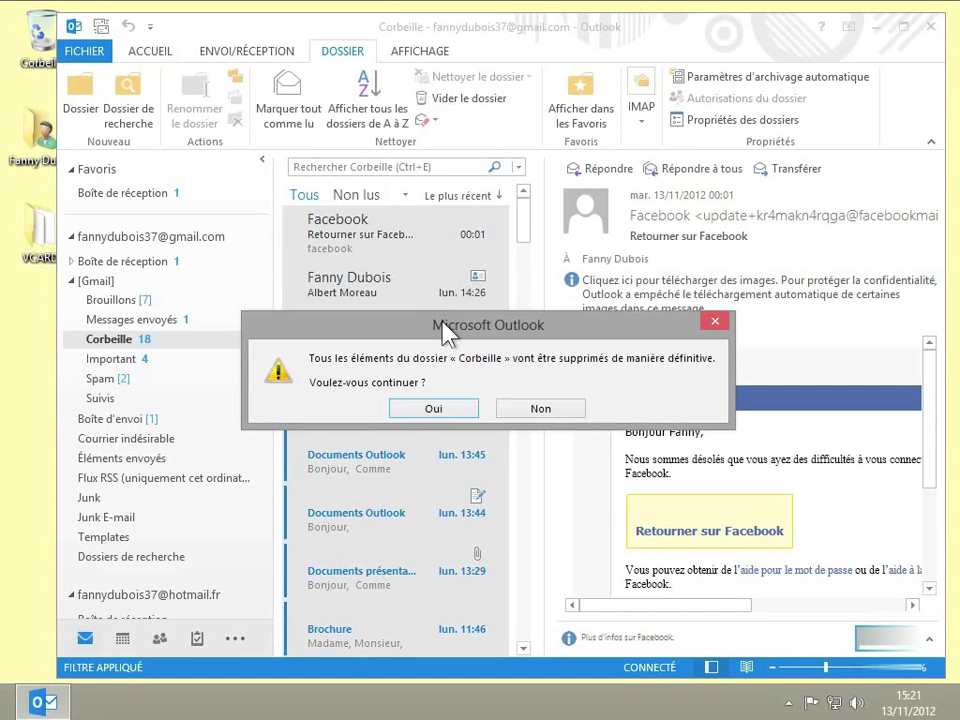
pyautogui.click(435, 410)
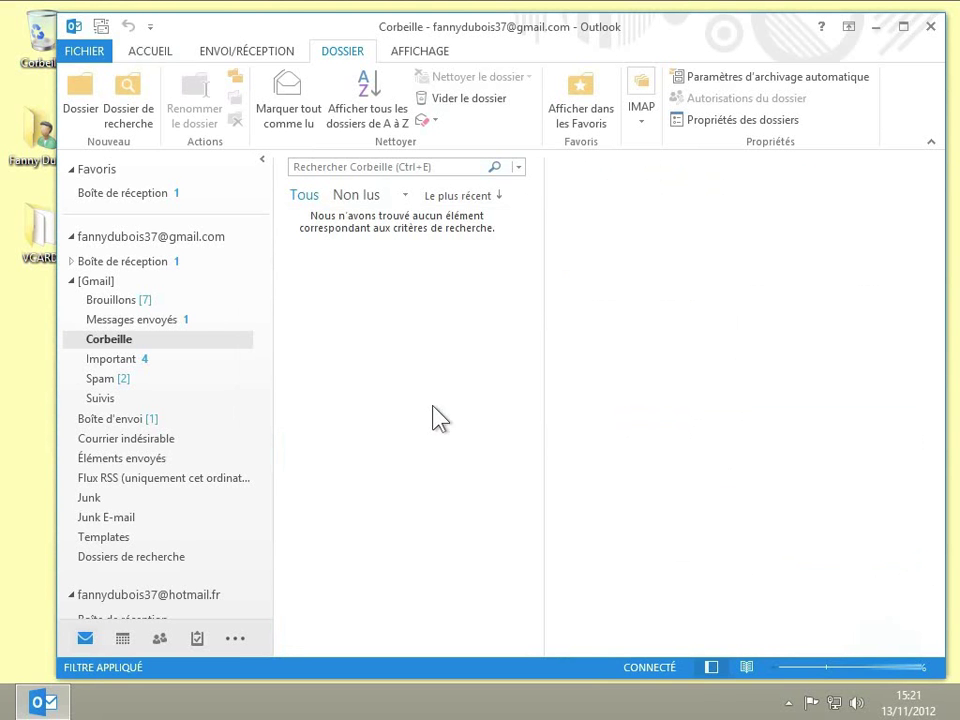
# - In the mail options for conversation cleanup, enable "Ne pas déplacer les messages non lus" and save the settings
pyautogui.click(95, 57)
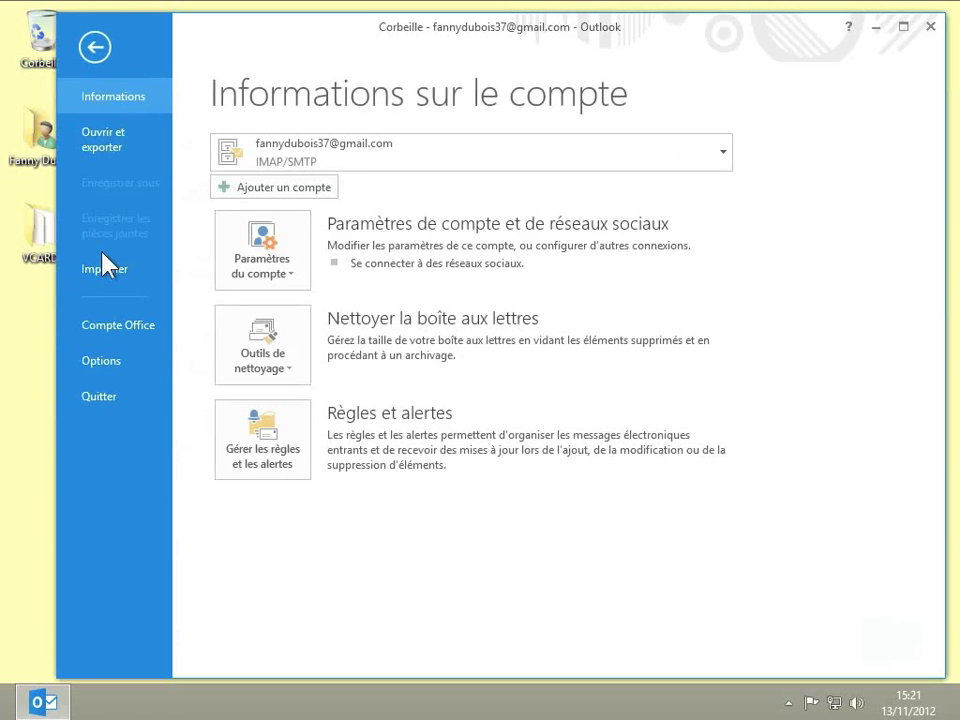
pyautogui.click(104, 362)
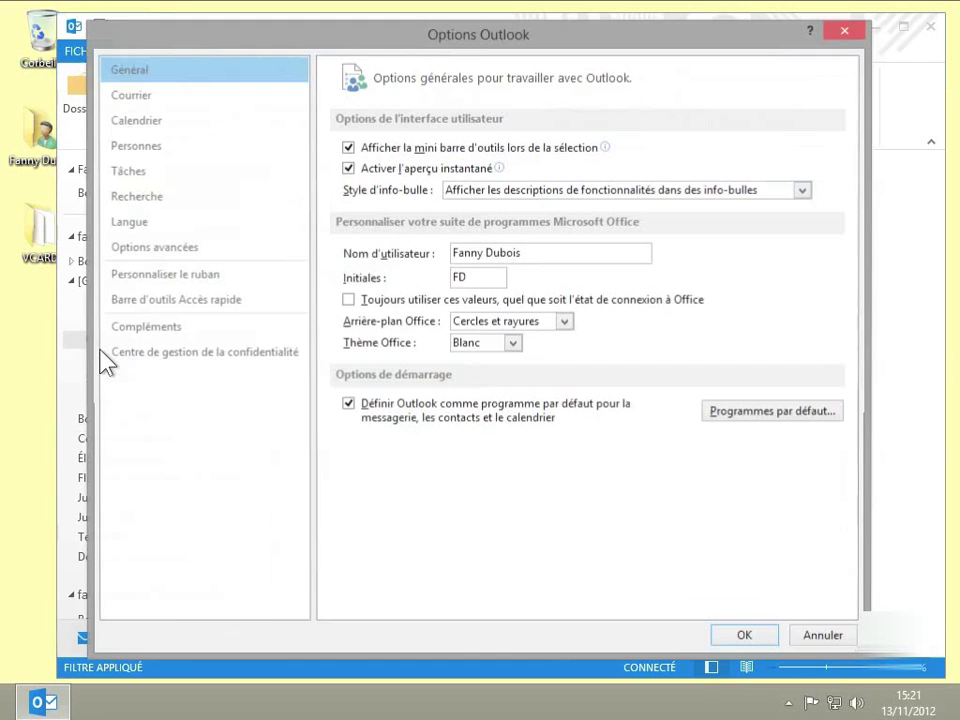
pyautogui.click(141, 98)
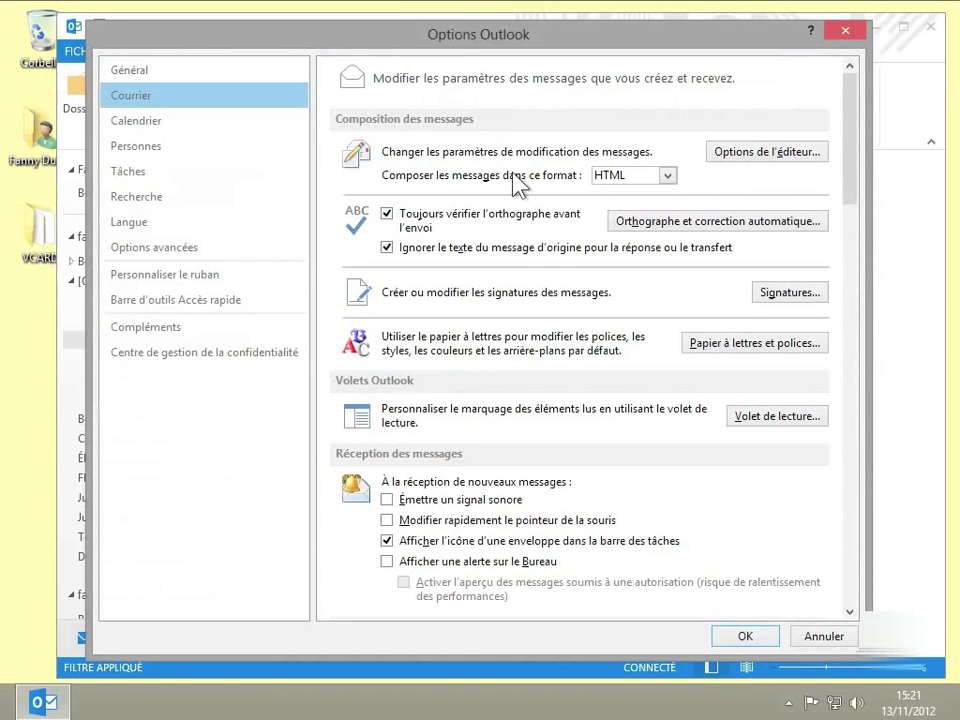
pyautogui.scroll(-3, 516, 185)
pyautogui.scroll(-3, 513, 174)
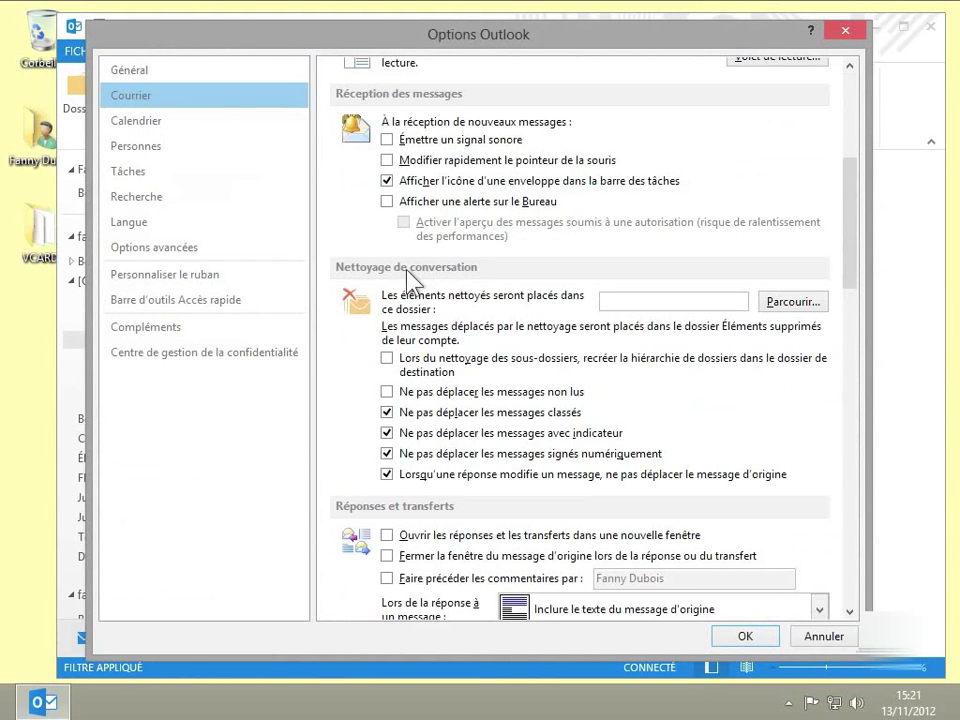
pyautogui.click(420, 398)
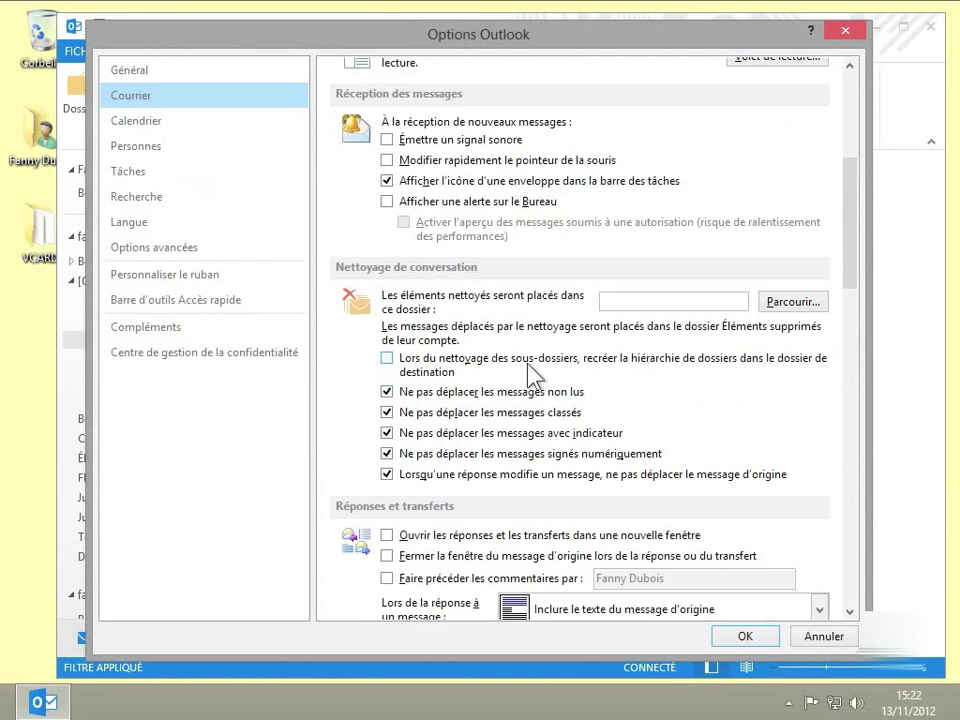
pyautogui.click(745, 637)
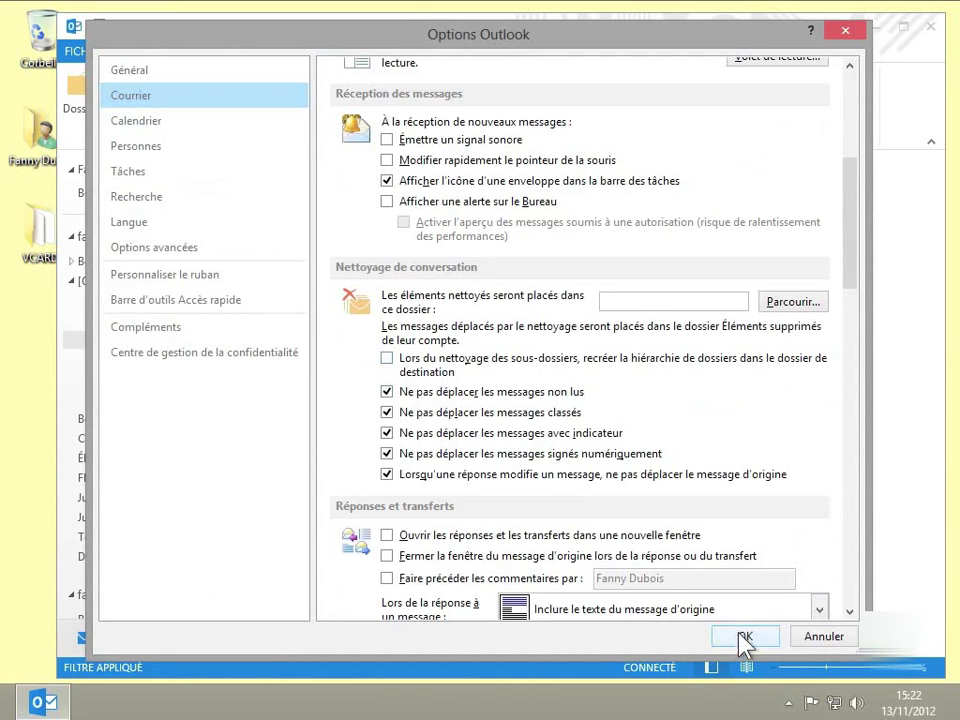